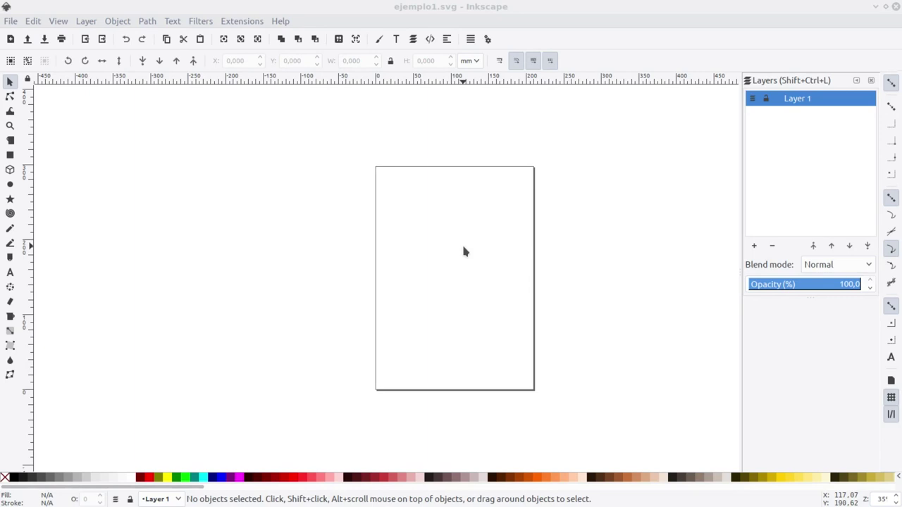
- Draw an orange circle over the yellow rectangle and save ejemplo1.svg
left_click_drag(467, 258, 436, 250)
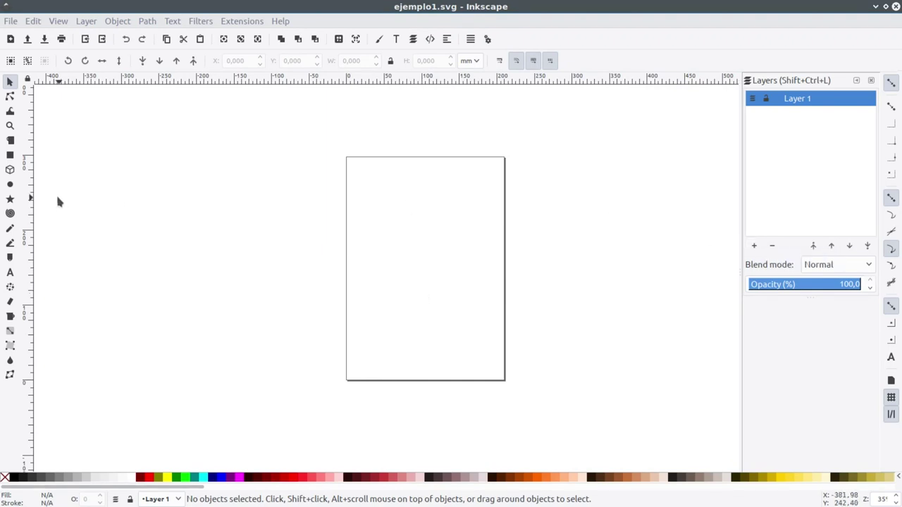
left_click(10, 184)
left_click_drag(377, 185, 471, 288)
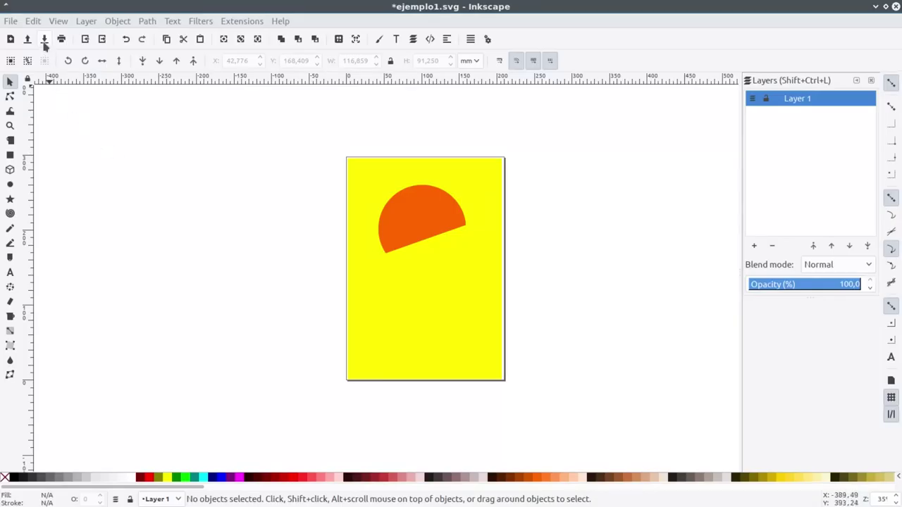
left_click(43, 39)
- Switch to Firefox and reload ejemplo1.svg to show the updated drawing
key("ctrl+alt+Right")
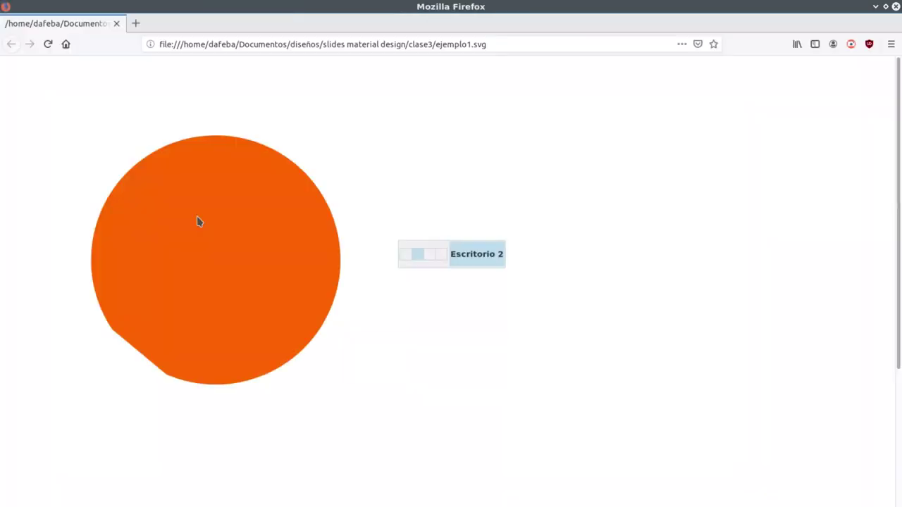
key("F5")
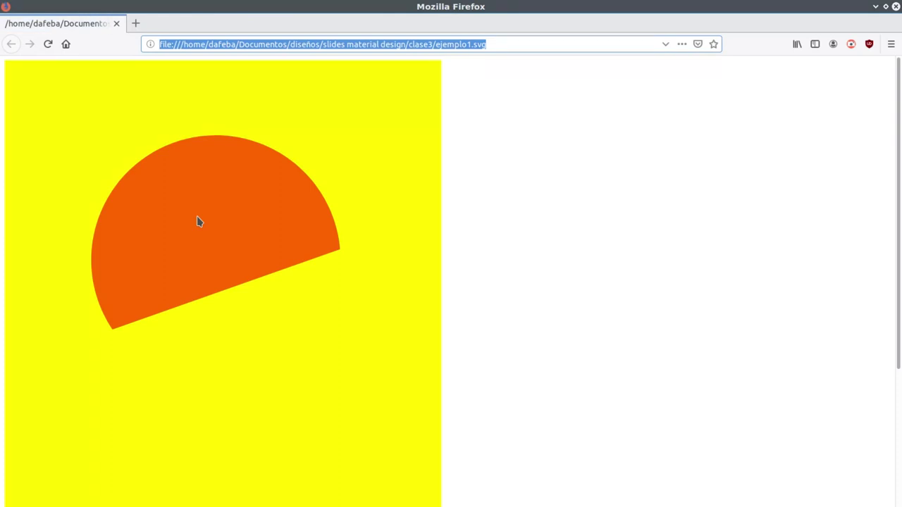
left_click(579, 244)
- Scroll and zoom around the reloaded half-disc drawing to inspect it
scroll(550, 233, "down", 5)
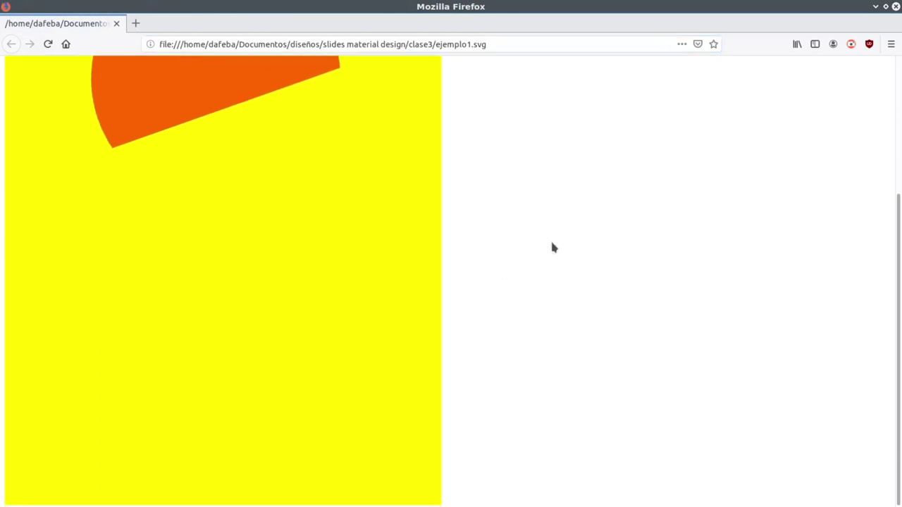
scroll(553, 247, "up", 2)
scroll(553, 247, "up", 3)
scroll(391, 243, "down", 2)
scroll(408, 233, "down", 3)
scroll(406, 239, "up", 5)
mouse_move(897, 151)
left_mouse_down()
mouse_move(894, 322)
mouse_move(897, 151)
left_mouse_up()
scroll(232, 253, "down", 2)
scroll(232, 253, "down", 1)
scroll(232, 254, "up", 2)
scroll(233, 254, "up", 3)
scroll(231, 252, "down", 2)
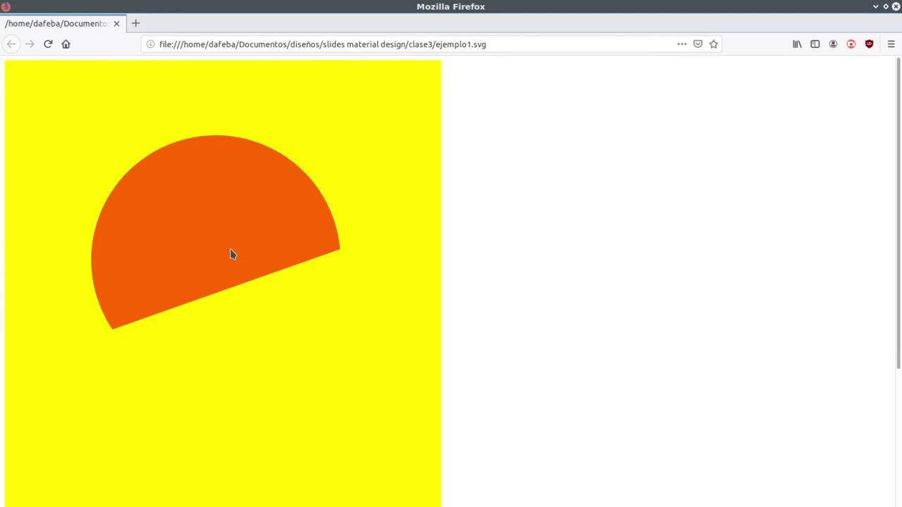
- Back in Inkscape, shorten the yellow rectangle to the page's upper part (H 162.85)
key("alt+Tab")
left_click(429, 236)
left_click(455, 289)
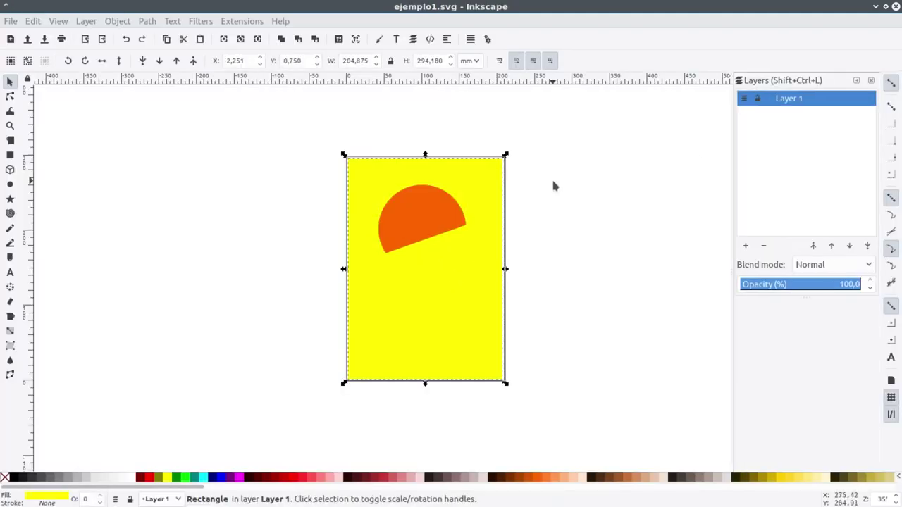
left_click(557, 182)
key("ctrl+z")
- Add Layer 2, move the orange half-disc onto it, then add an empty Layer 3
left_click(745, 245)
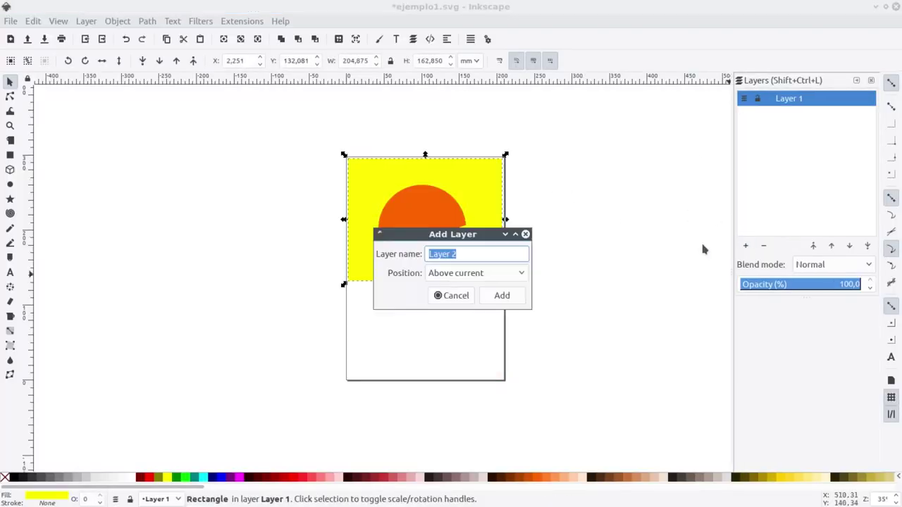
left_click(499, 296)
left_click(422, 209)
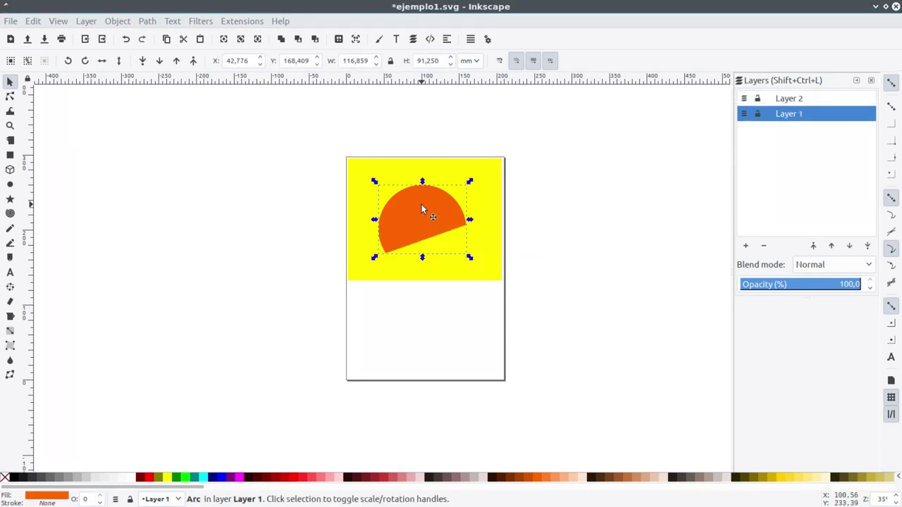
right_click(421, 208)
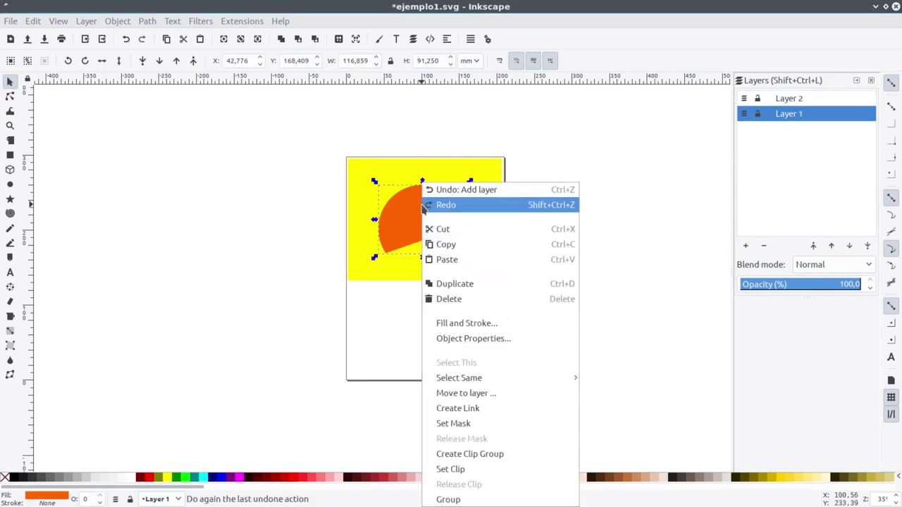
left_click(502, 395)
key("Up")
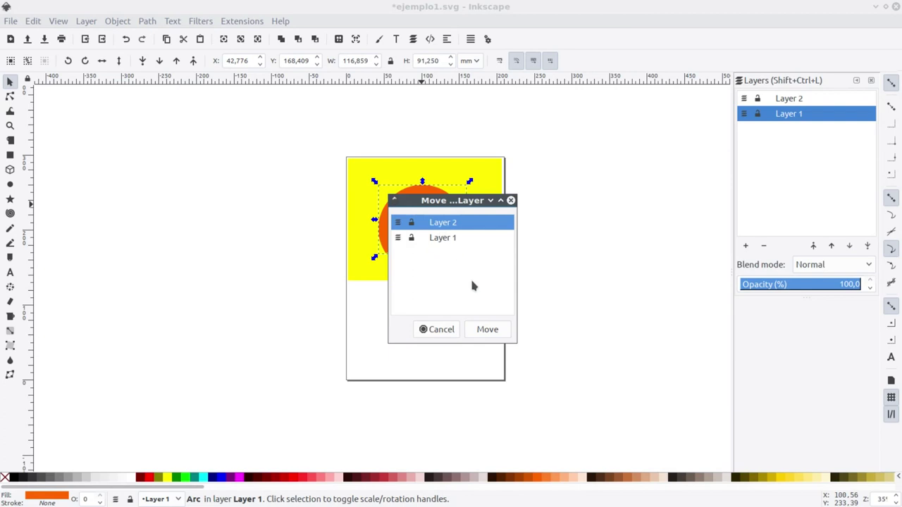
left_click(486, 329)
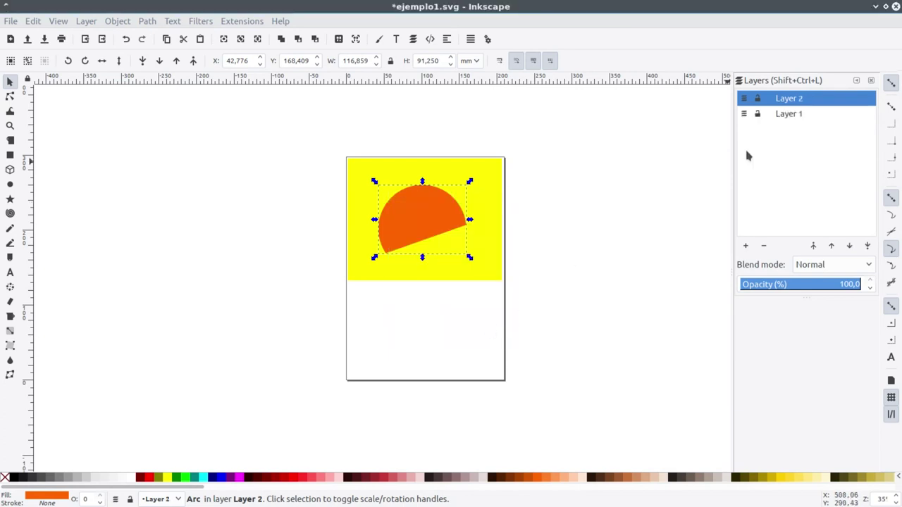
left_click(745, 245)
left_click(503, 297)
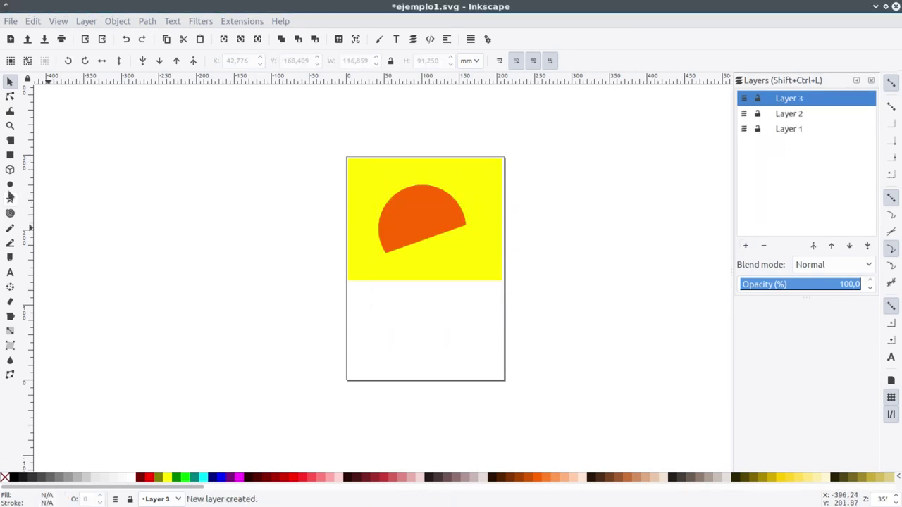
- Draw a navy square on Layer 3 overlapping the half-disc's lower right
left_click(10, 154)
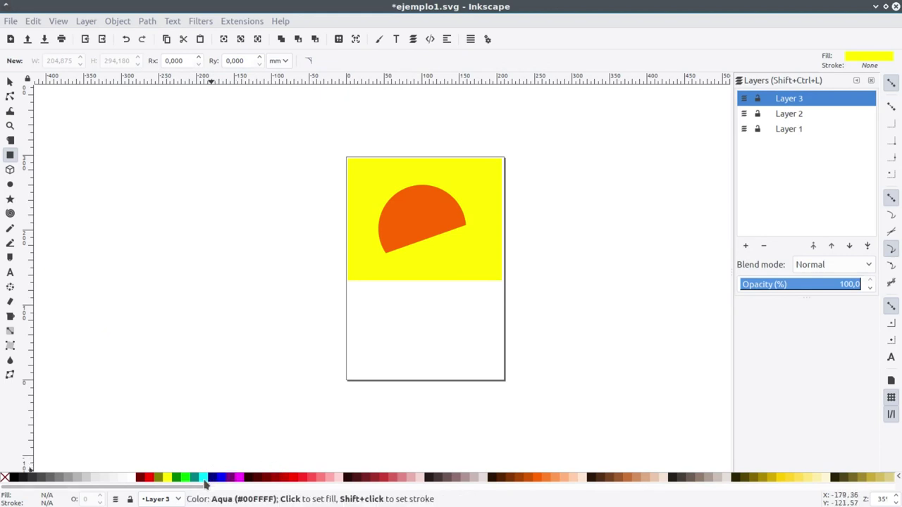
left_click(212, 477)
left_click_drag(429, 207, 474, 259)
left_click(10, 82)
left_click(212, 184)
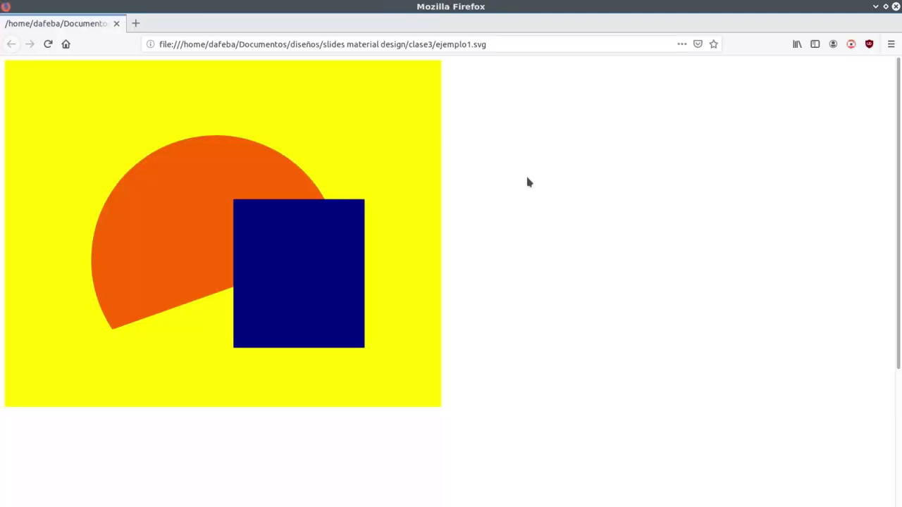
key("alt+Tab")
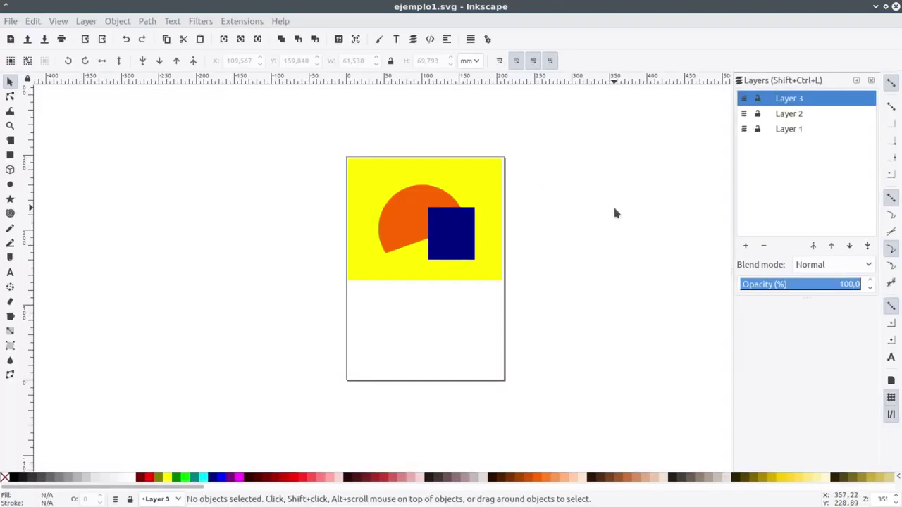
- Install the JessyInk script via Extensions > JessyInk > Install/update and save the file
left_click(242, 21)
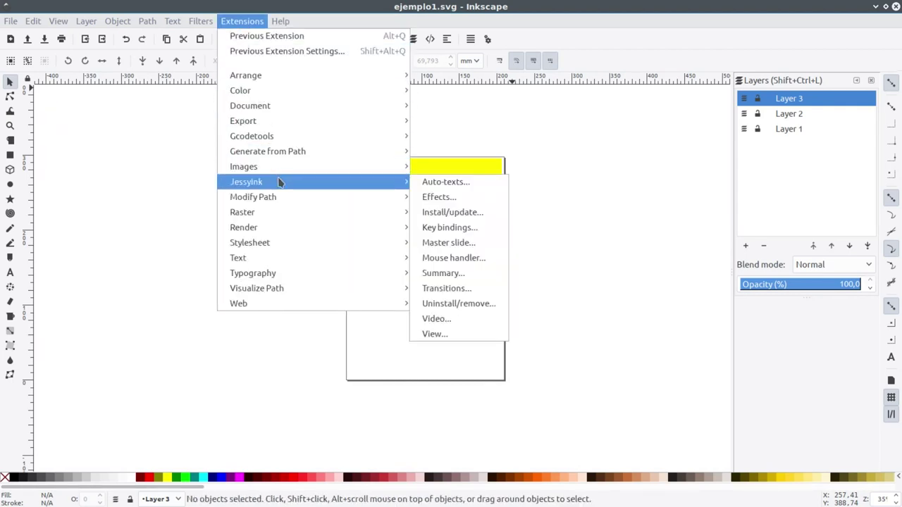
mouse_move(246, 181)
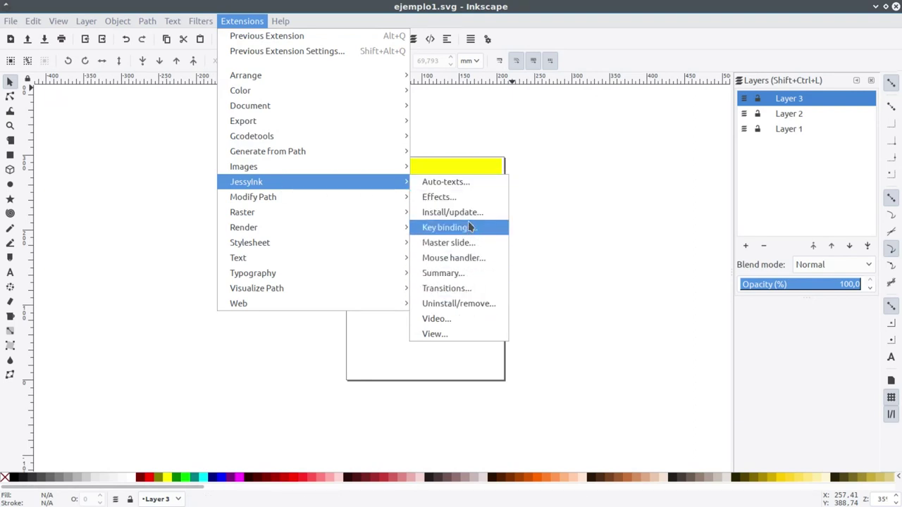
left_click(468, 212)
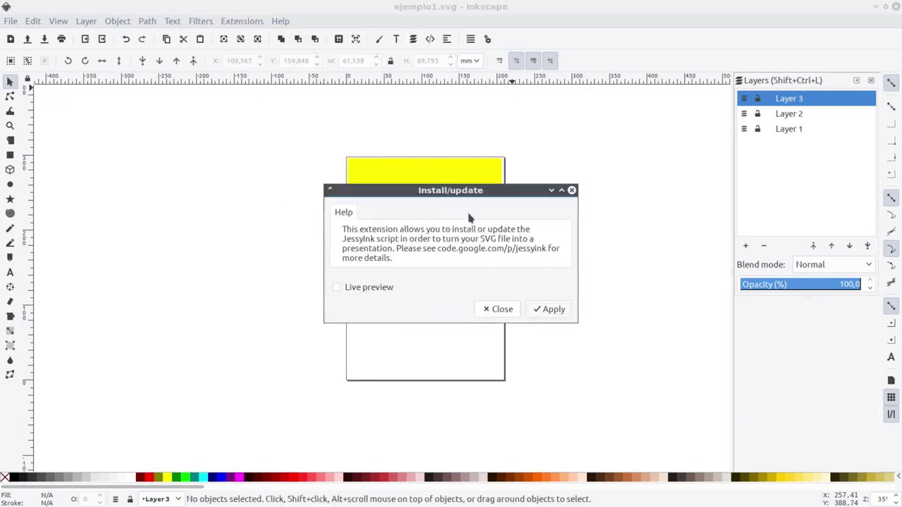
left_click(541, 310)
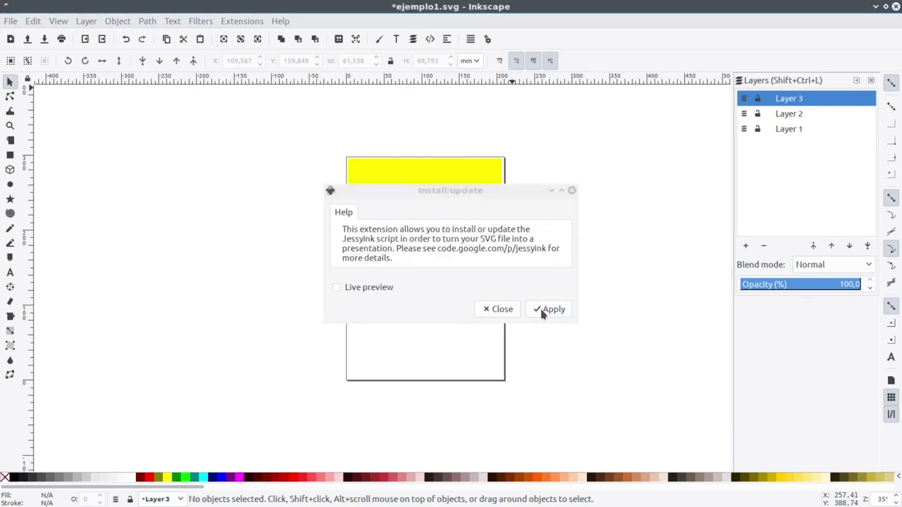
left_click(499, 310)
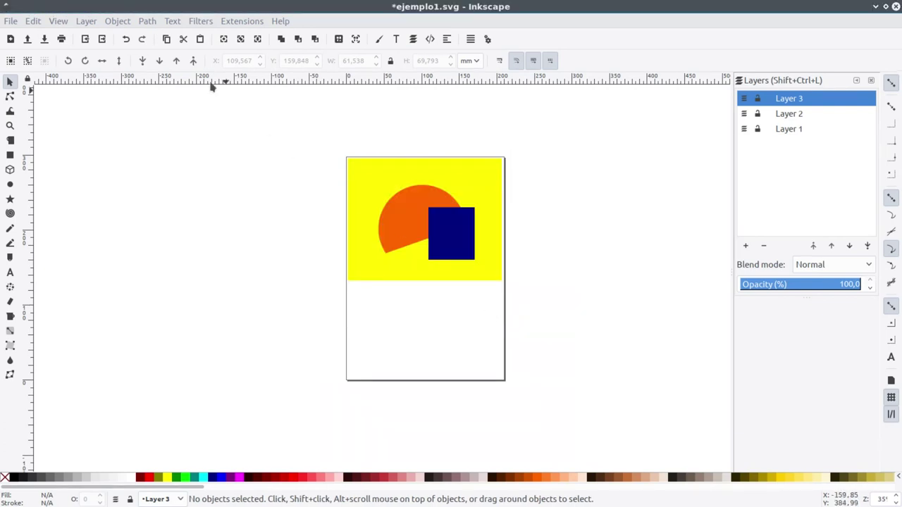
left_click(49, 38)
- Reload ejemplo1.svg in Firefox as a JessyInk slideshow and advance to slide 3
key("ctrl+alt+Right")
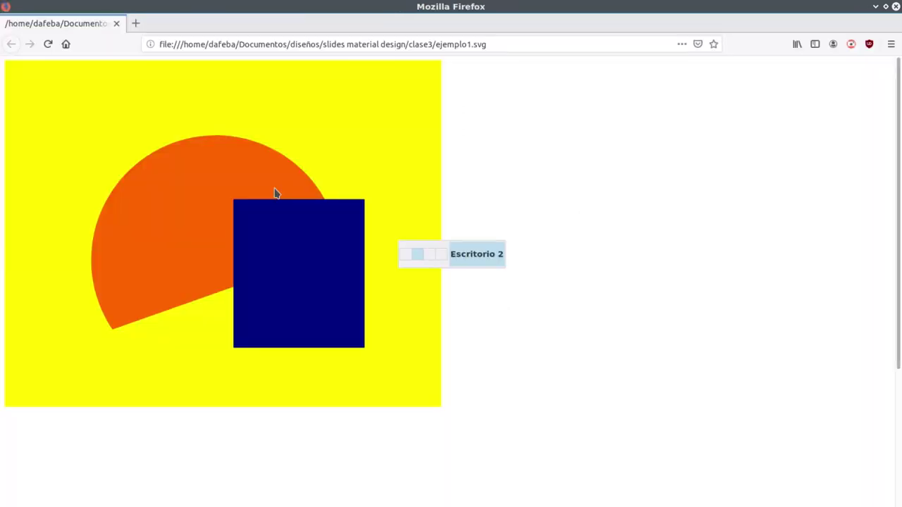
left_click(48, 44)
type("#1_0")
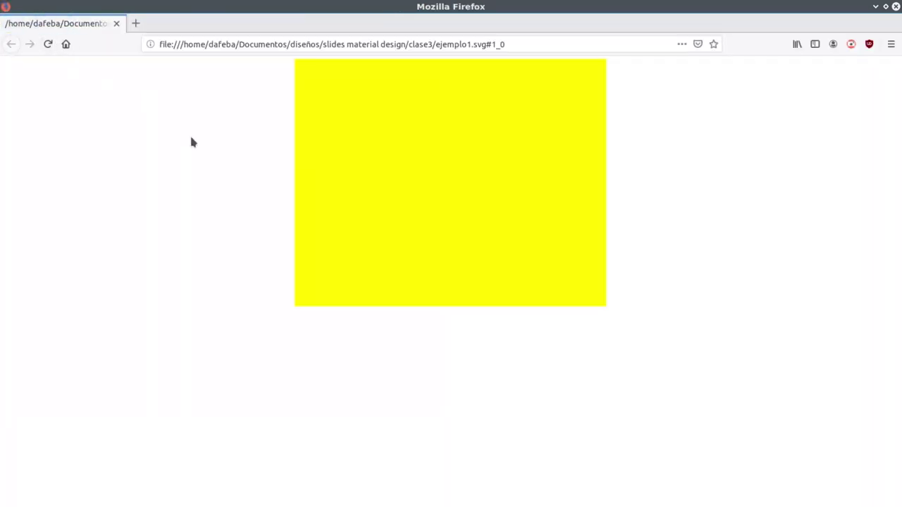
left_click(360, 194)
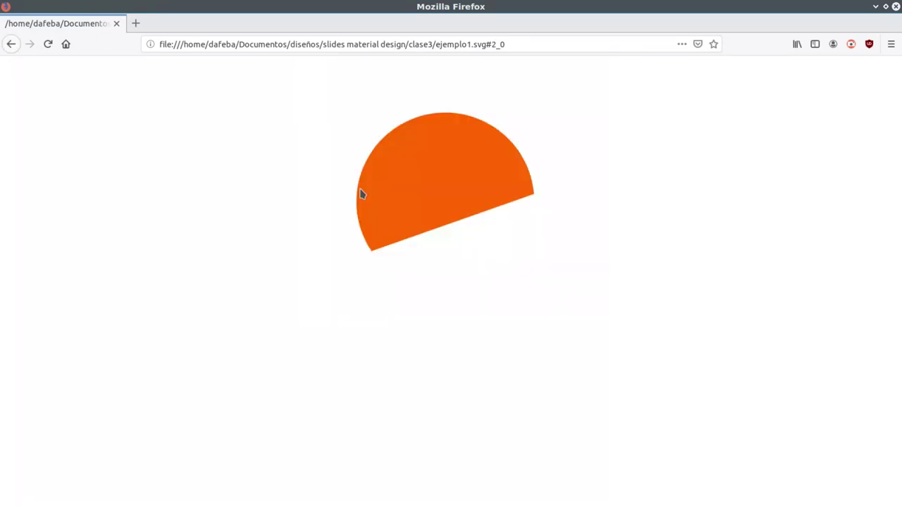
left_click(360, 193)
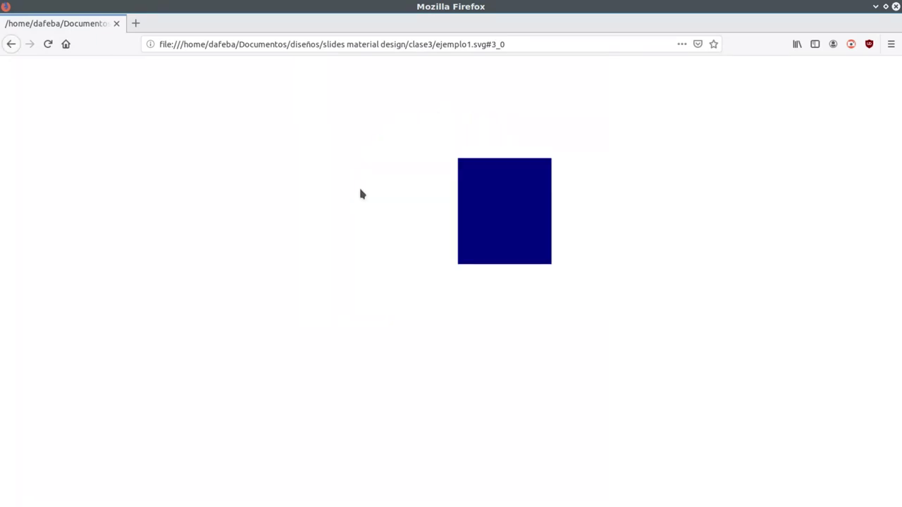
key("alt+Tab")
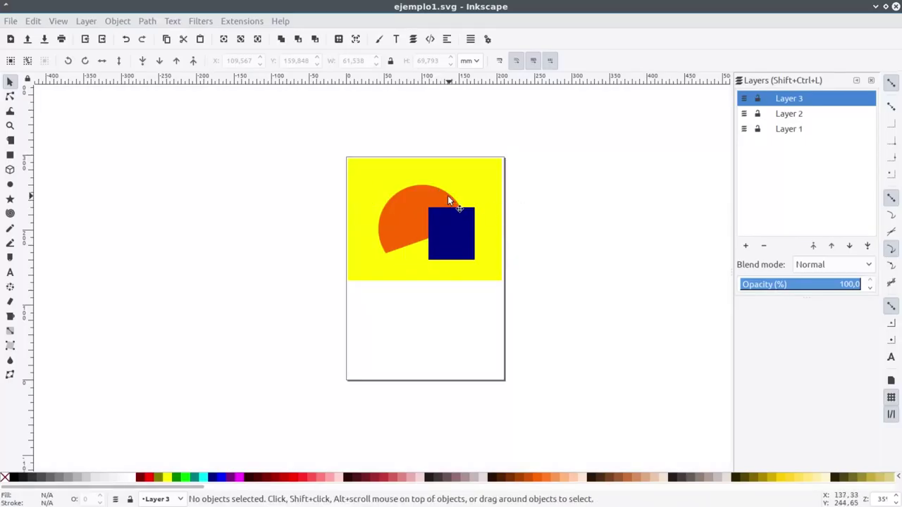
left_click(787, 132)
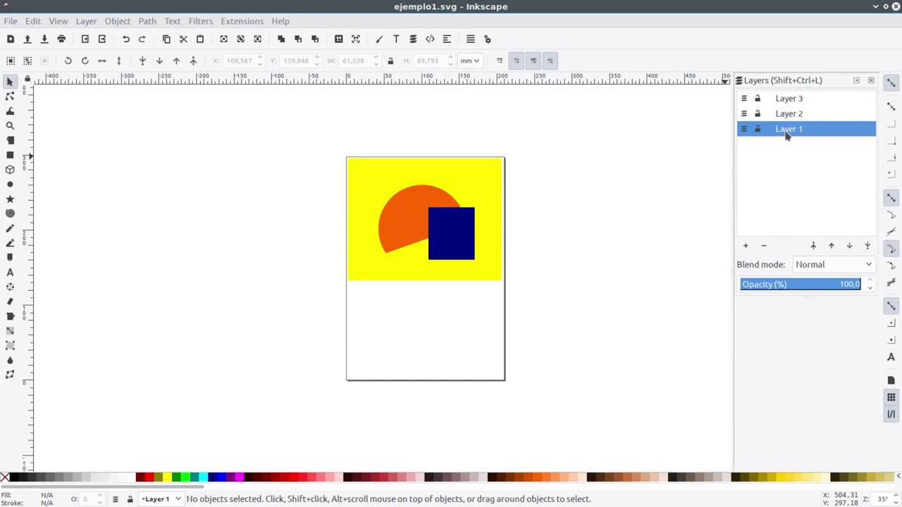
left_click(789, 115)
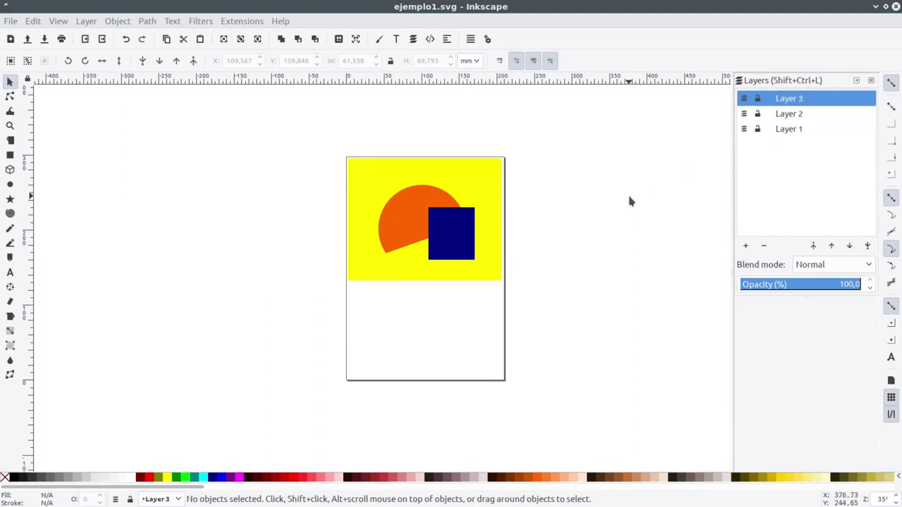
key("ctrl+alt+Right")
key("ctrl+alt+Left")
key("ctrl+alt+Right")
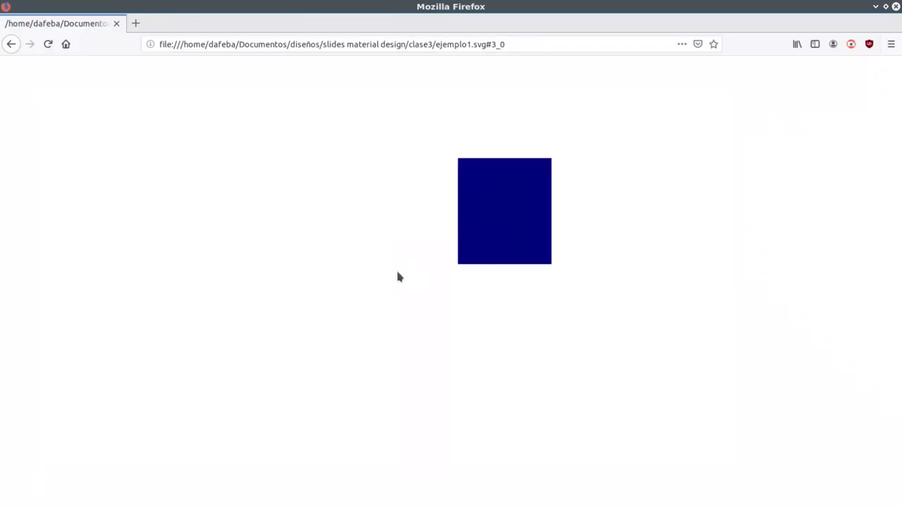
key("ctrl+alt+Left")
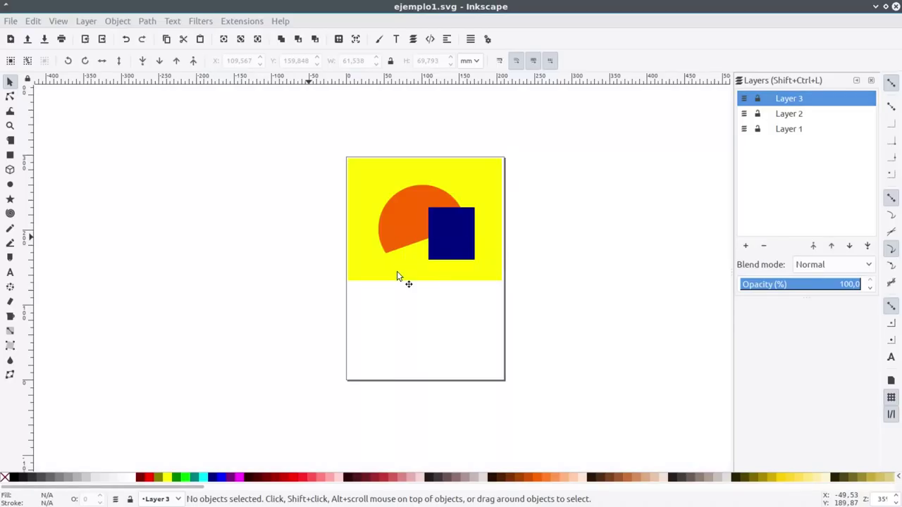
- In Document Properties, set the page to landscape with px units
left_click(17, 22)
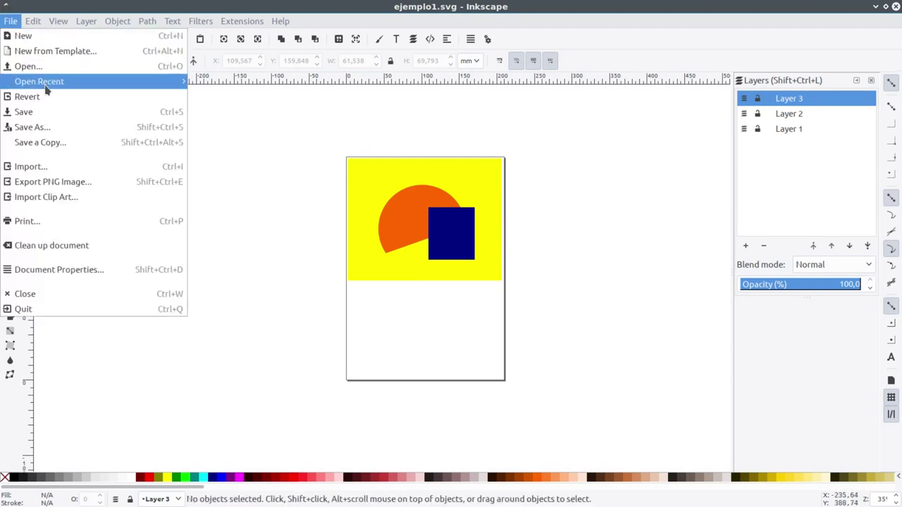
left_click(84, 272)
left_click_drag(613, 62, 282, 39)
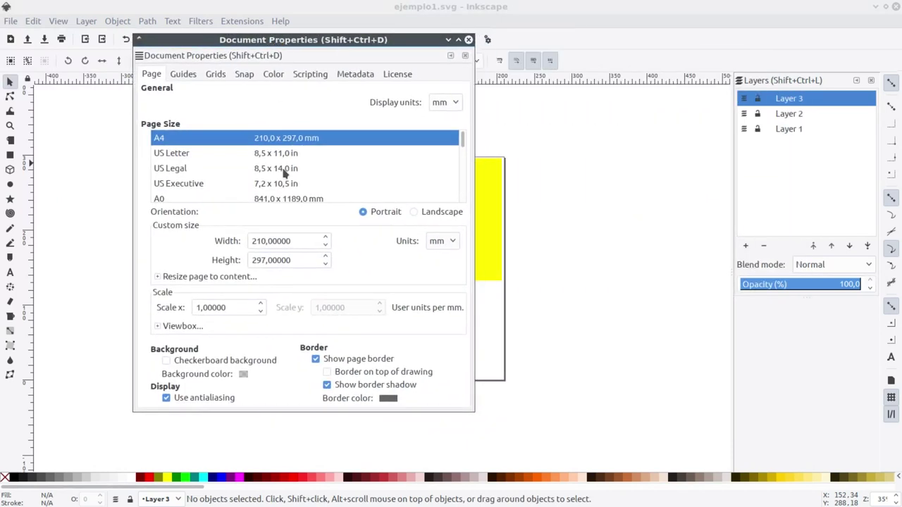
left_click(414, 212)
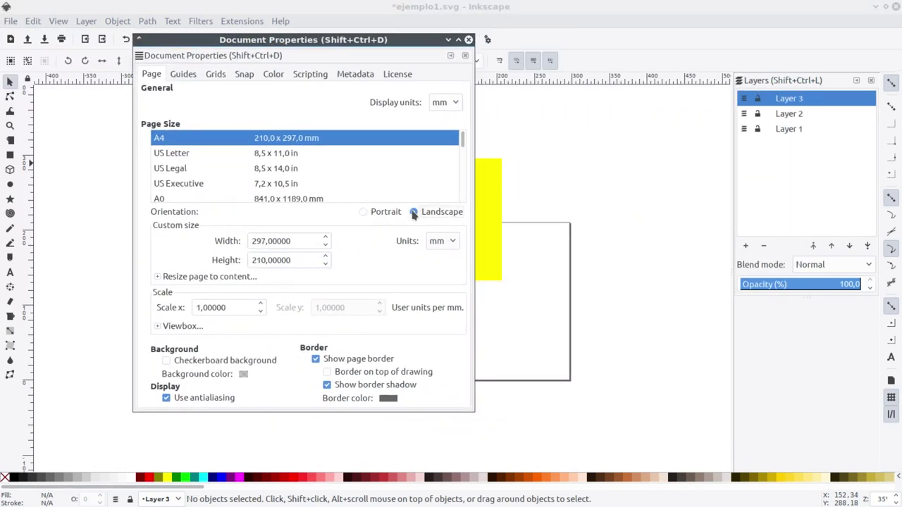
left_click(443, 241)
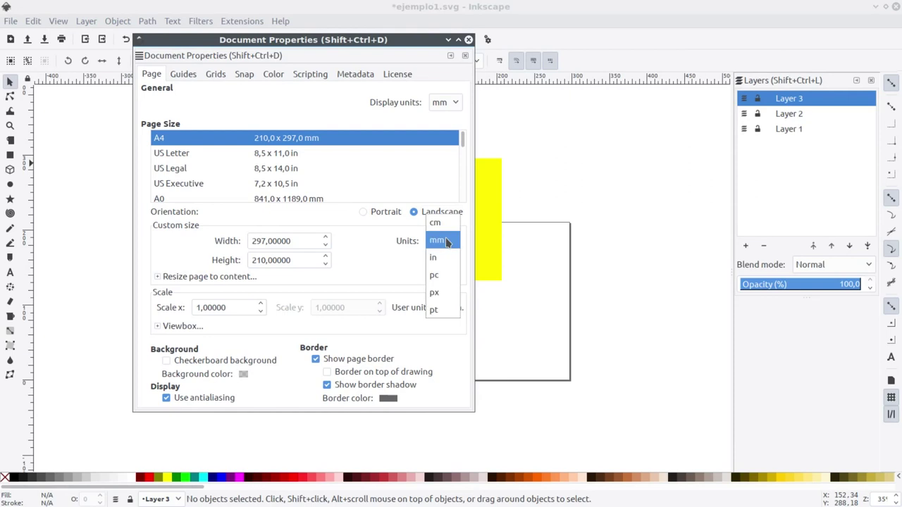
left_click(450, 294)
- Set the page size to 1920 × 1080 px
triple_click(303, 241)
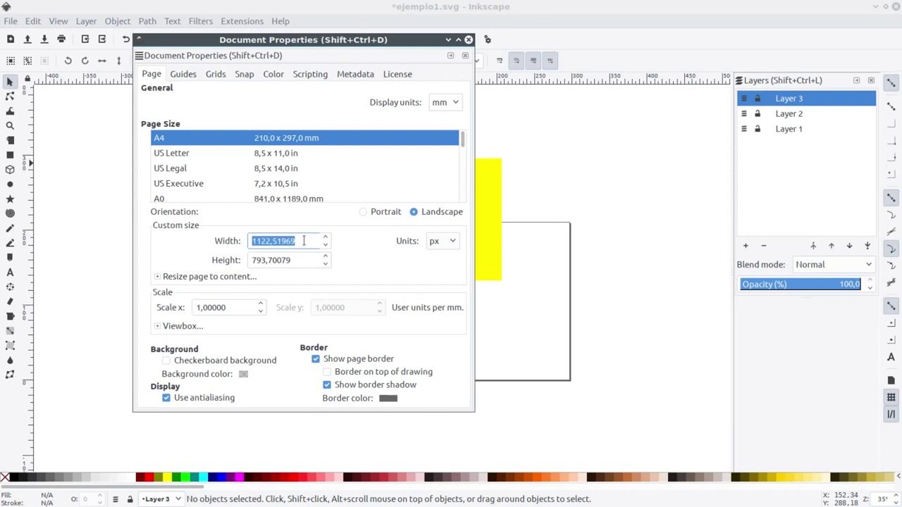
type("1920")
key("Tab")
type("1080,")
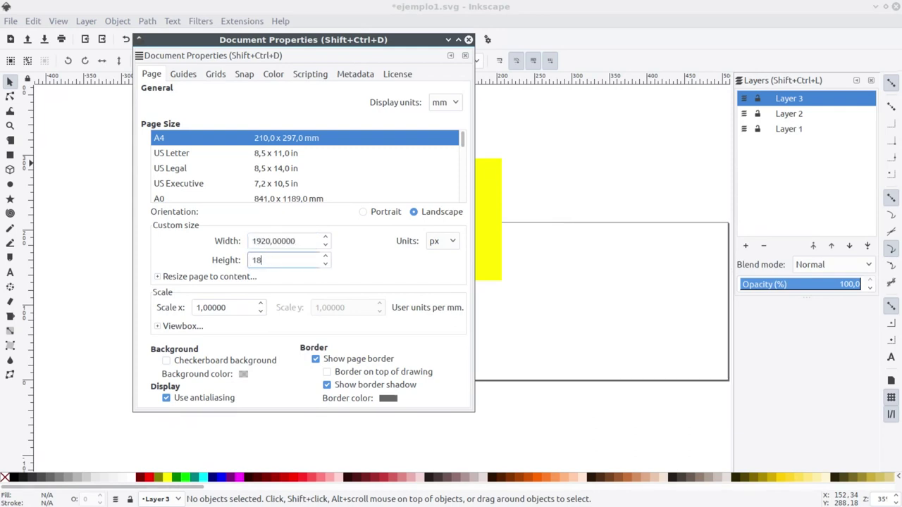
type("0")
type("0")
left_click(312, 237)
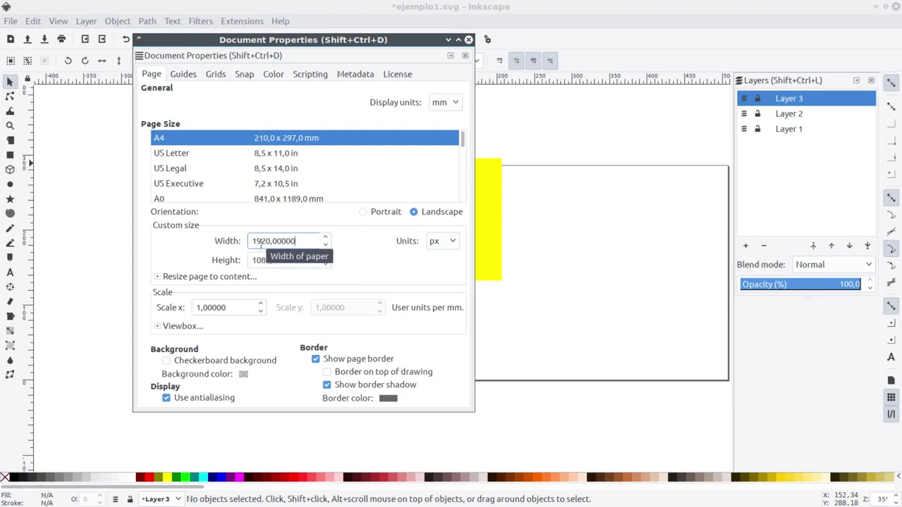
left_click(298, 260)
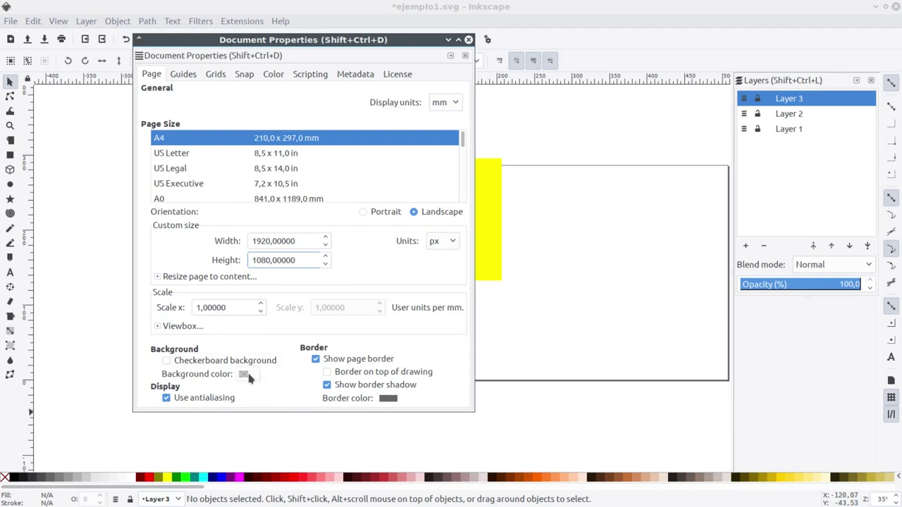
- Set the page background alpha to 253
left_click(246, 374)
left_click(473, 289)
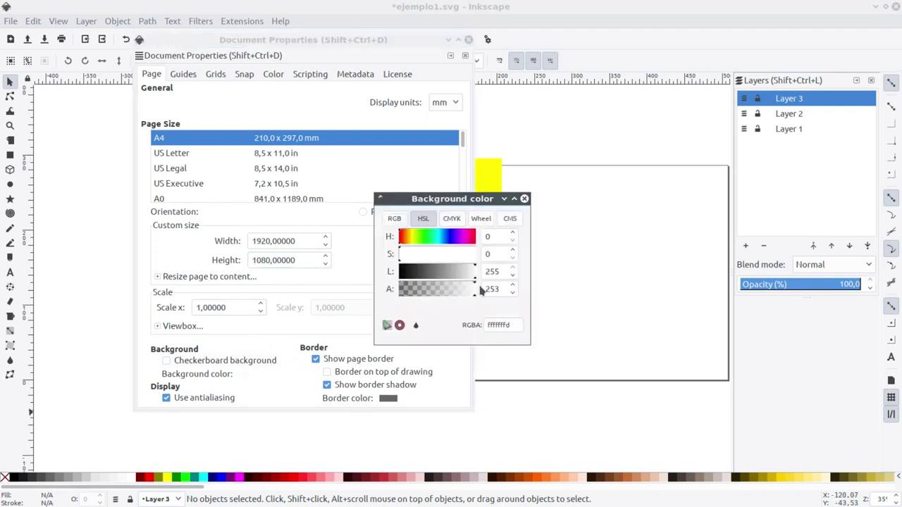
left_click(524, 199)
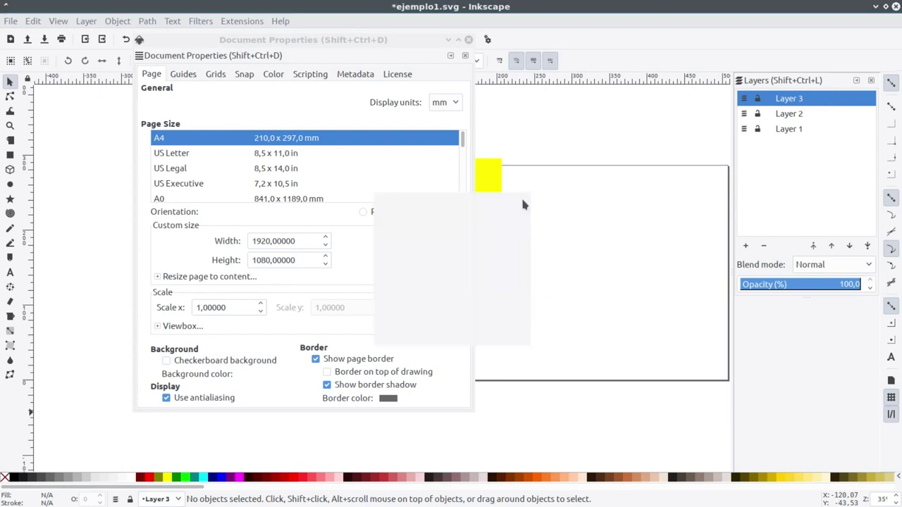
- Add a rectangular grid to the document displayed as dots
left_click(216, 76)
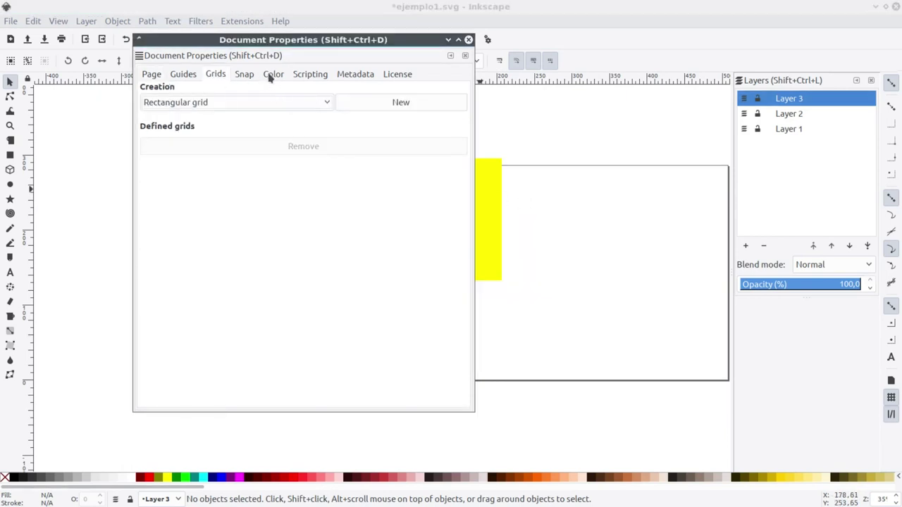
left_click(215, 98)
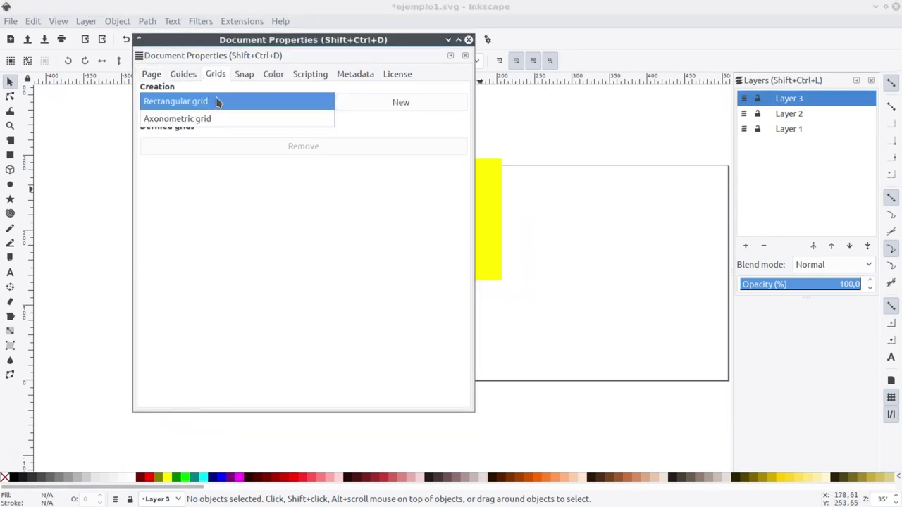
left_click(216, 103)
left_click(380, 104)
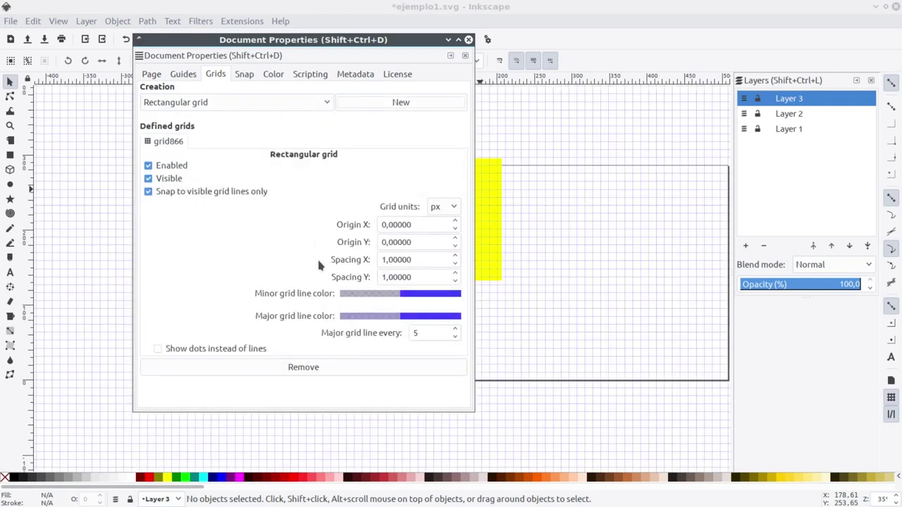
left_click(191, 349)
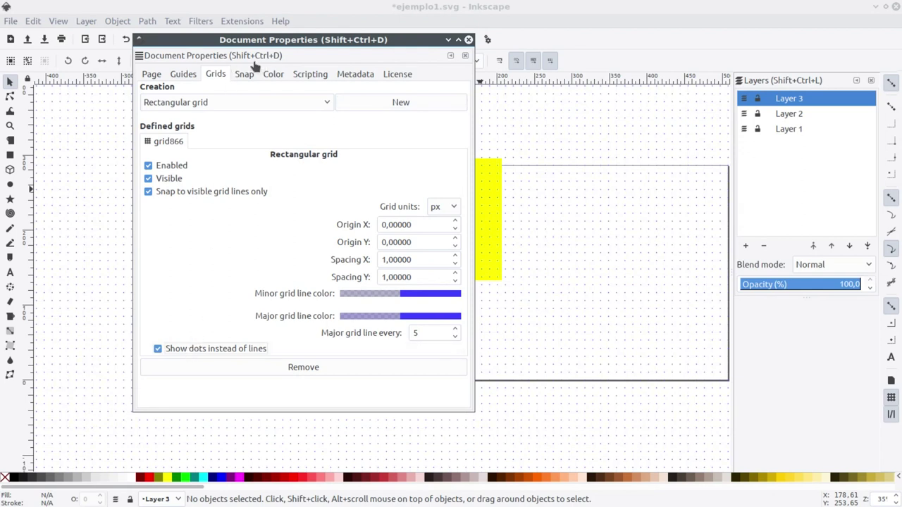
- Set the metadata title to 'Ejemplo Clase 3', close Document Properties and save
left_click(356, 76)
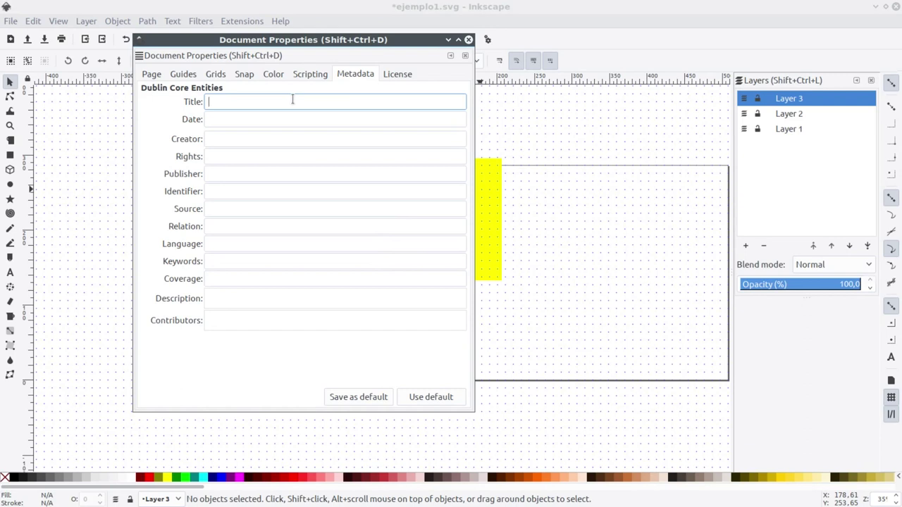
type("Ejemplo Clase 3")
left_click(469, 39)
left_click(44, 39)
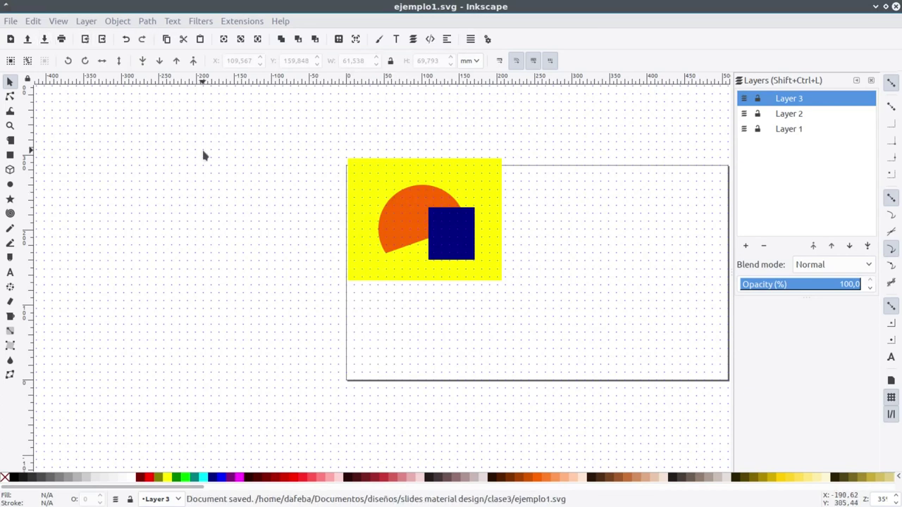
- Reload the slideshow in Firefox to check the 'Ejemplo Clase 3' title, then return to Inkscape
key("ctrl+alt+Right")
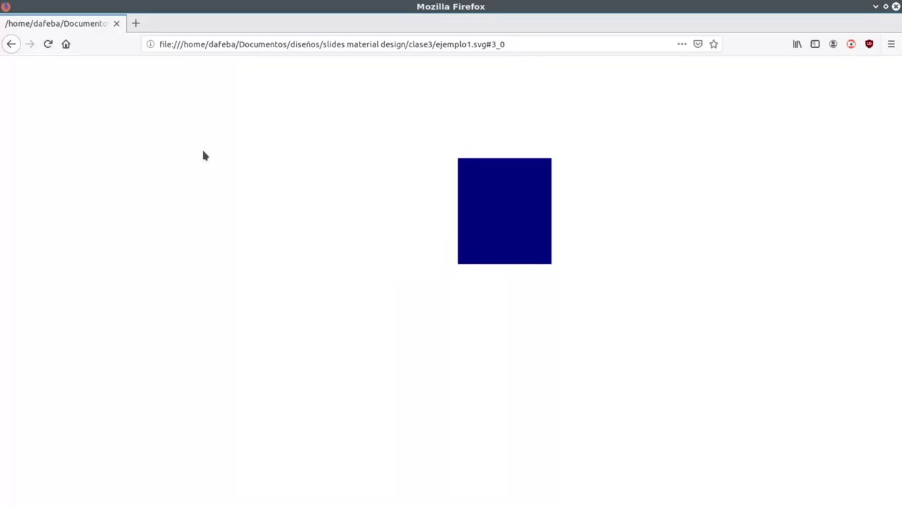
key("F5")
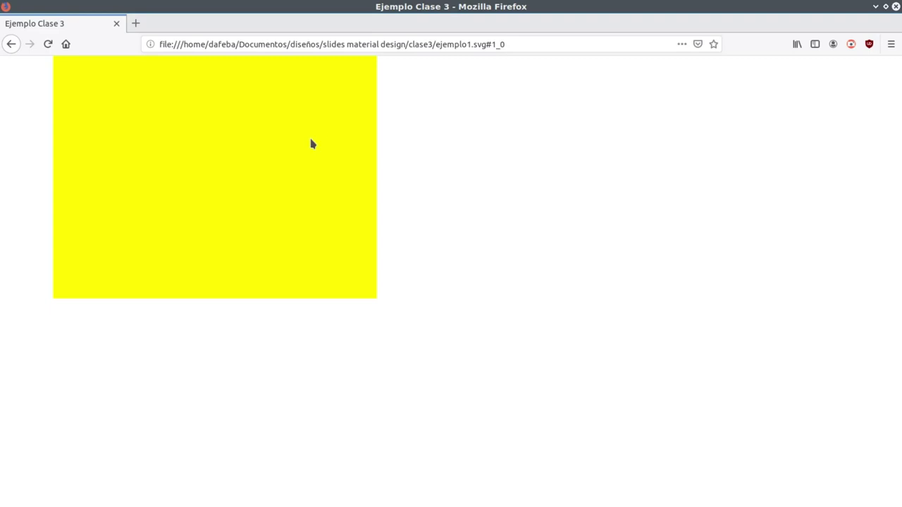
key("alt+Tab")
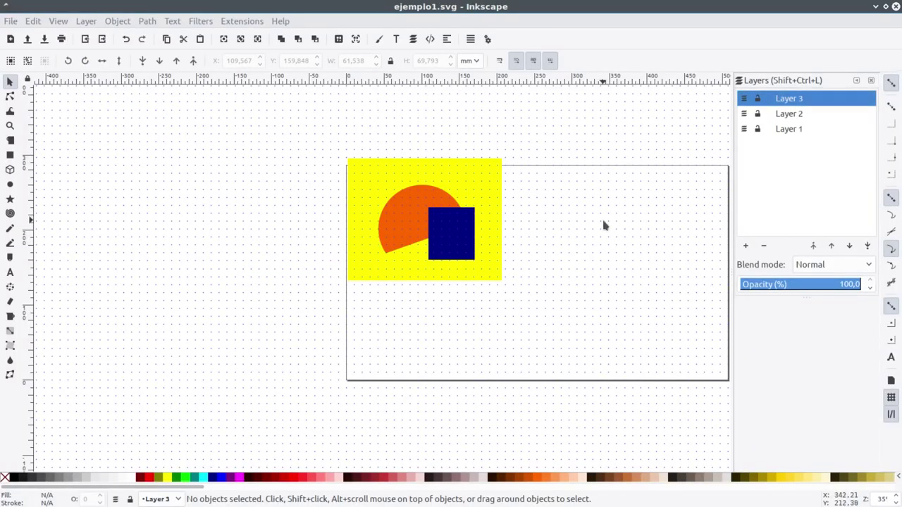
- Resize the yellow rectangle into a thin full-width band along the page top
mouse_move(312, 181)
left_mouse_down()
mouse_move(317, 197)
mouse_move(558, 229)
mouse_move(548, 226)
left_mouse_up()
left_click_drag(170, 228, 163, 236)
mouse_move(357, 296)
left_mouse_down()
mouse_move(358, 206)
mouse_move(391, 362)
left_mouse_up()
- Duplicate the yellow band to the page bottom and save the file
key("ctrl+d")
left_click(632, 202)
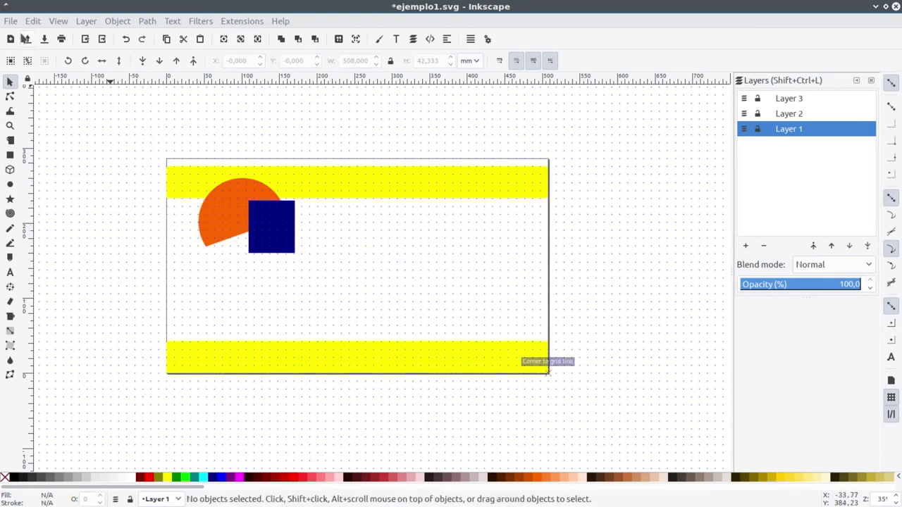
key("ctrl+s")
key("ctrl+alt+Right")
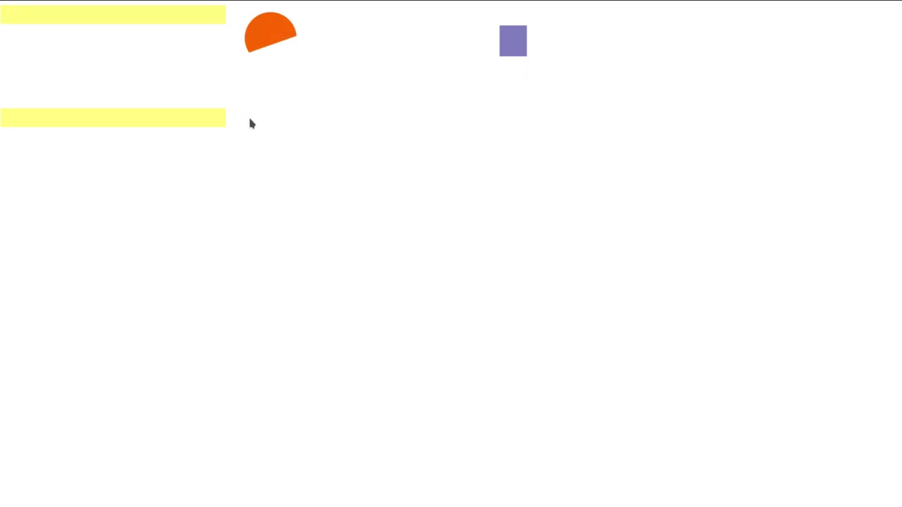
- Scribble red freehand over the orange half-disc, leave fullscreen, and minimize Firefox
mouse_move(228, 108)
left_mouse_down()
mouse_move(271, 163)
mouse_move(179, 212)
mouse_move(169, 166)
mouse_move(241, 181)
left_mouse_up()
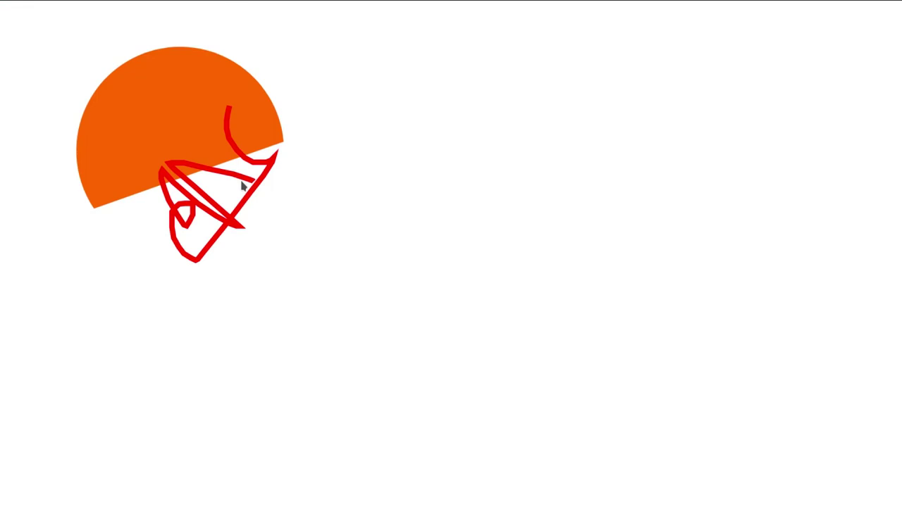
key("F11")
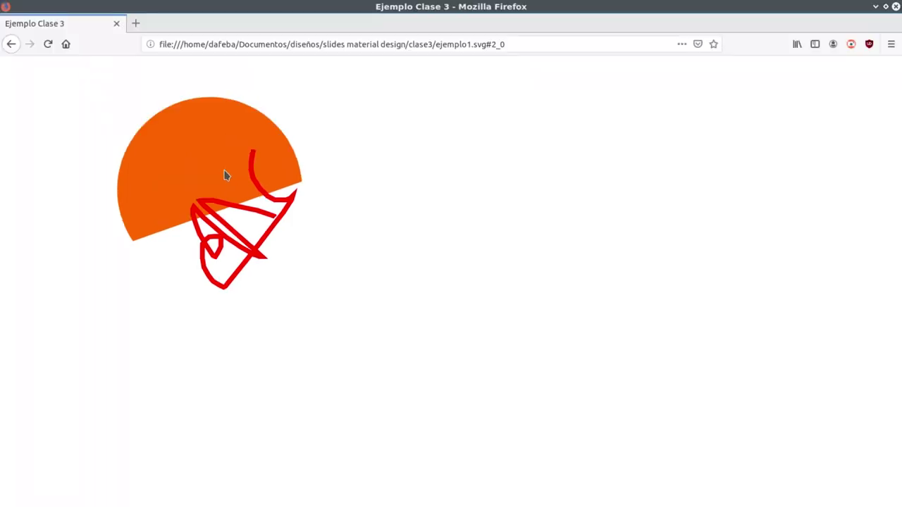
left_click(874, 7)
key("alt+Tab")
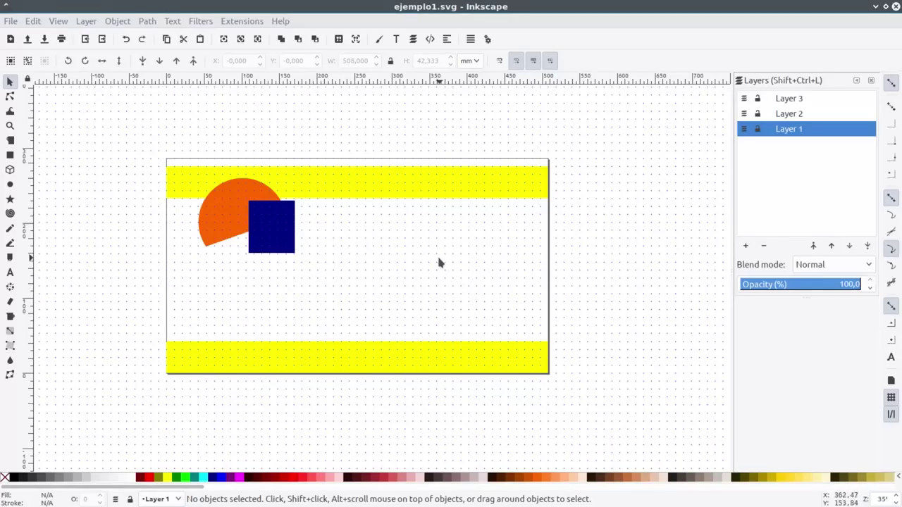
left_click_drag(343, 260, 364, 267)
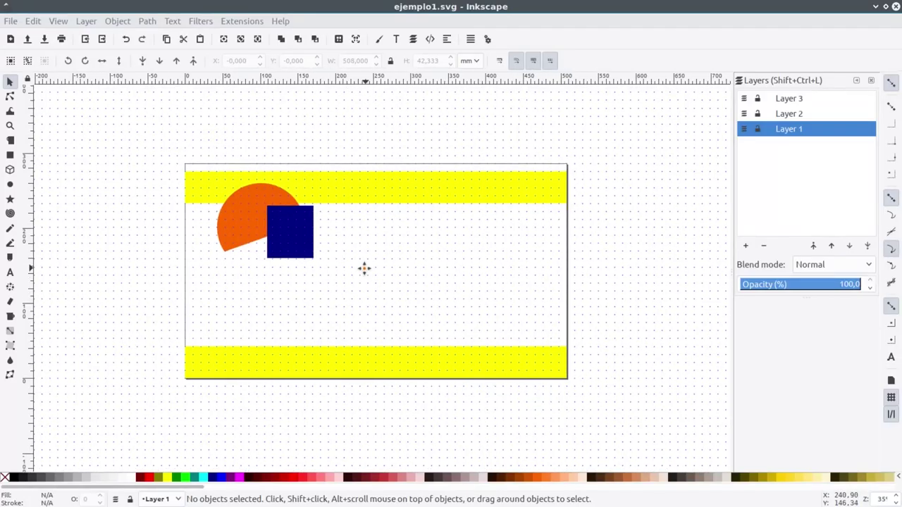
left_click(380, 197)
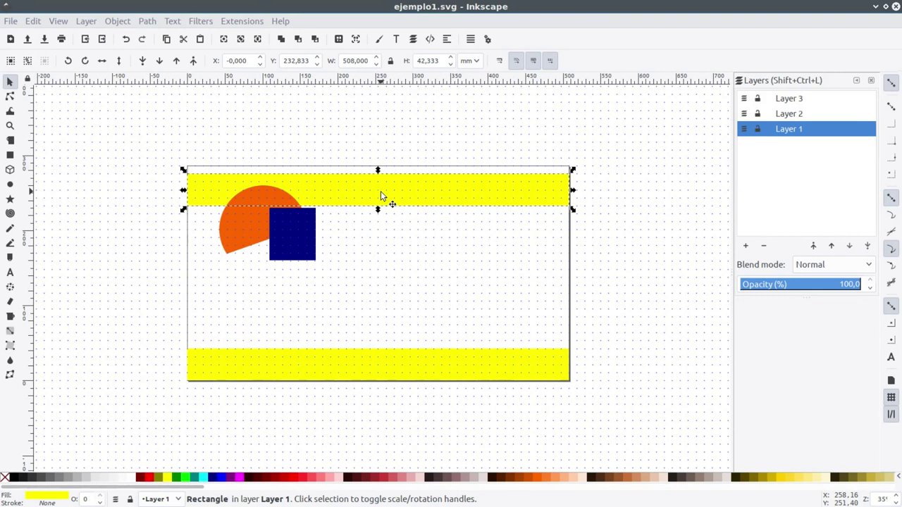
left_click(386, 139)
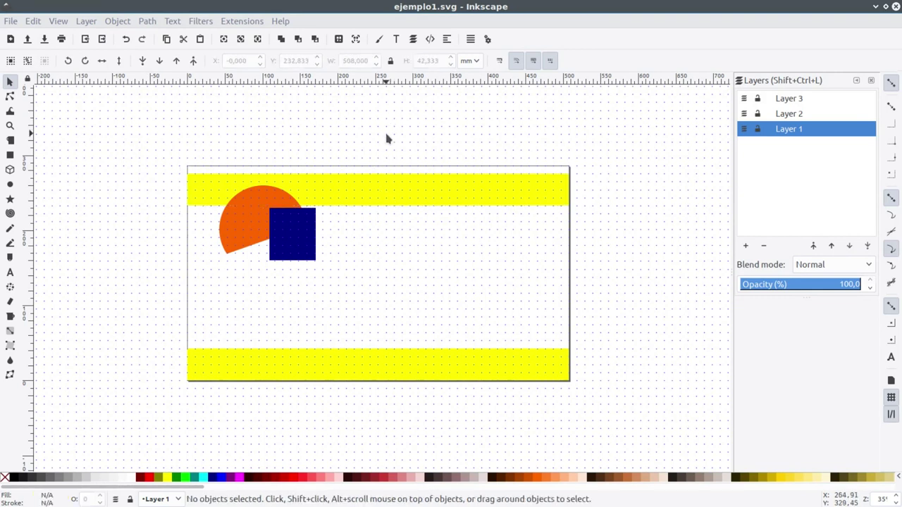